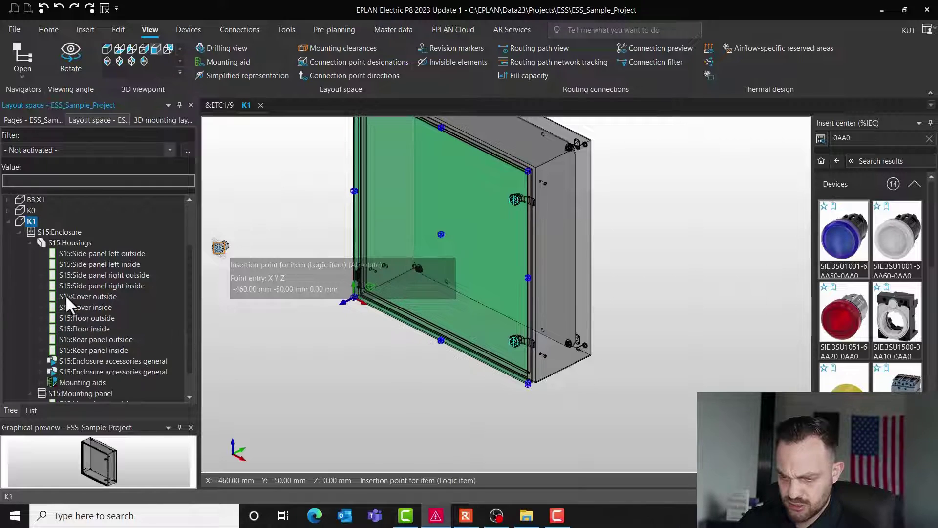
- Isolate S15:Door, view it from the front and try positions for the blue pushbutton SIE.3SU1001-6AA50-0AA0 on its lower part
double_click(69, 396)
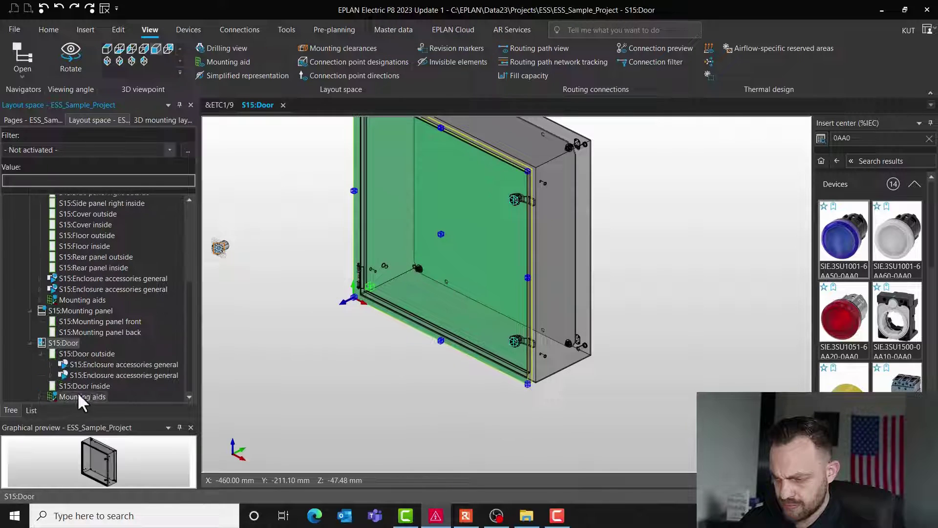
click(156, 48)
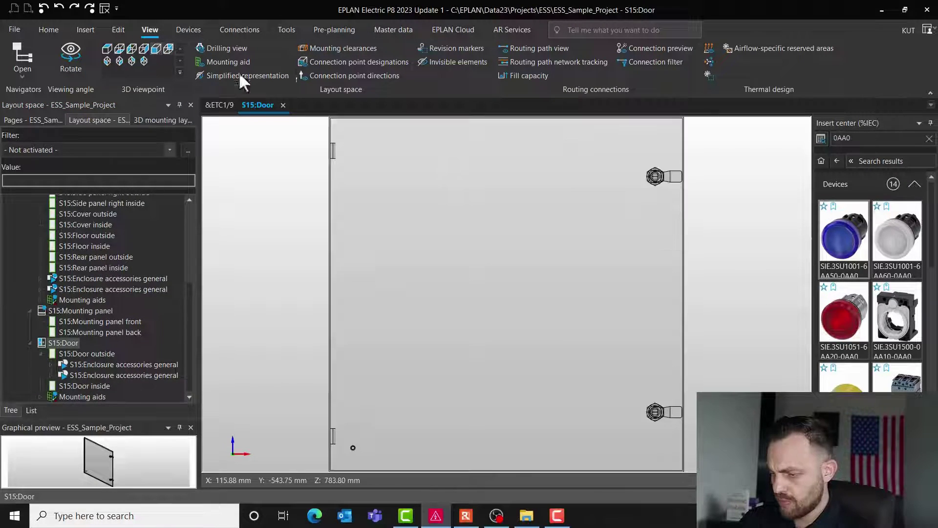
drag(860, 245, 478, 330)
middle_drag(450, 331, 467, 303)
scroll(439, 349, up, 1)
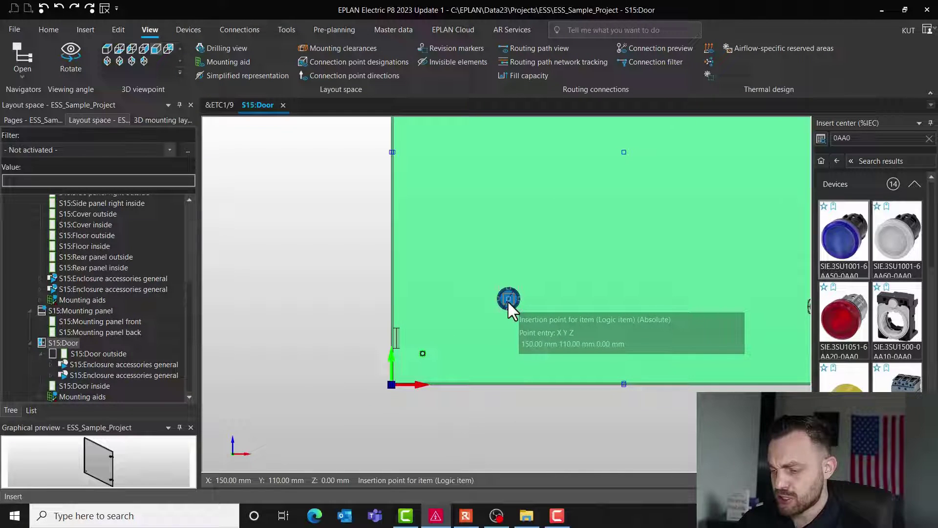
middle_drag(531, 267, 500, 241)
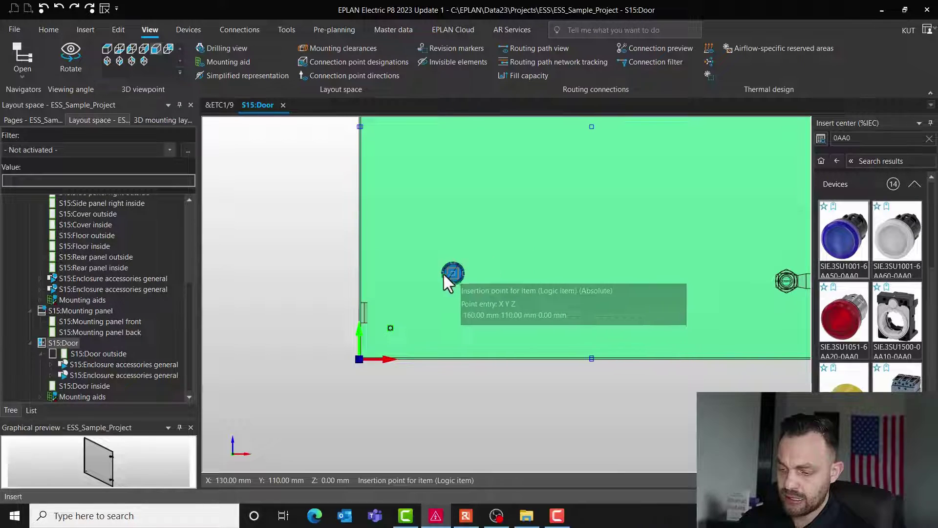
scroll(424, 275, up, 2)
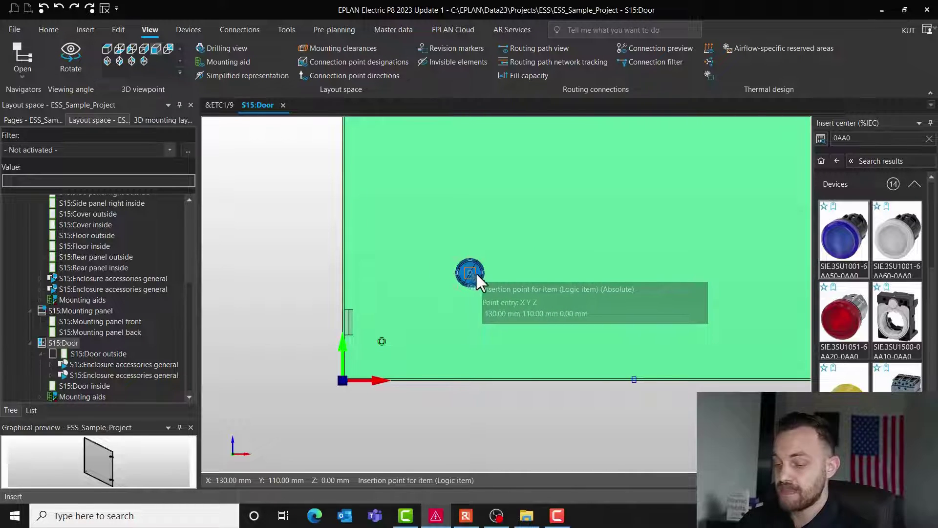
scroll(509, 286, down, 1)
middle_drag(534, 274, 506, 294)
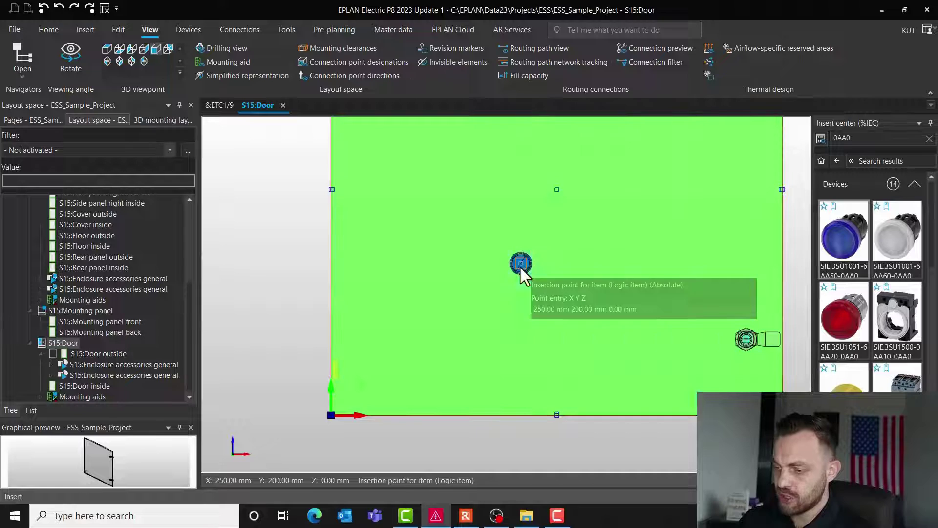
- Try a 50 mm X offset in the pushbutton's placement options, move the preview around the door's middle and cancel the insertion
right_click(520, 267)
click(596, 88)
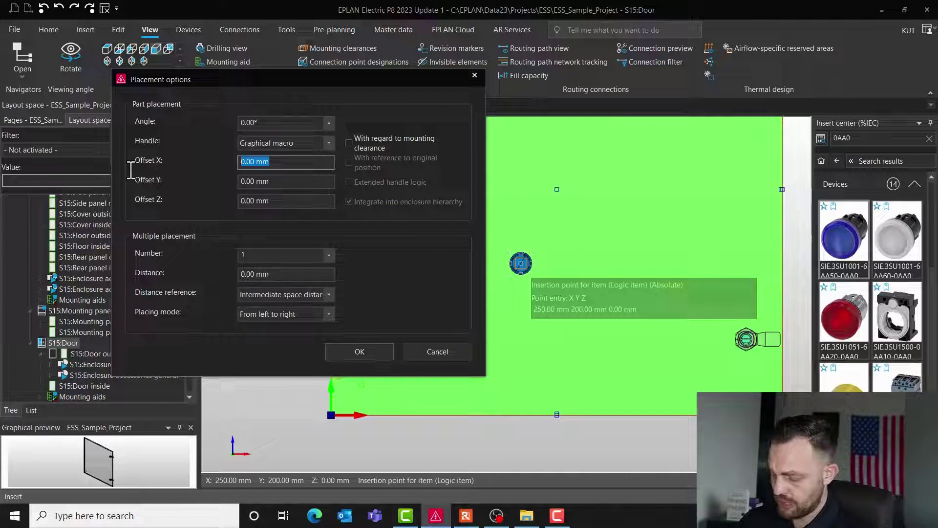
text(50)
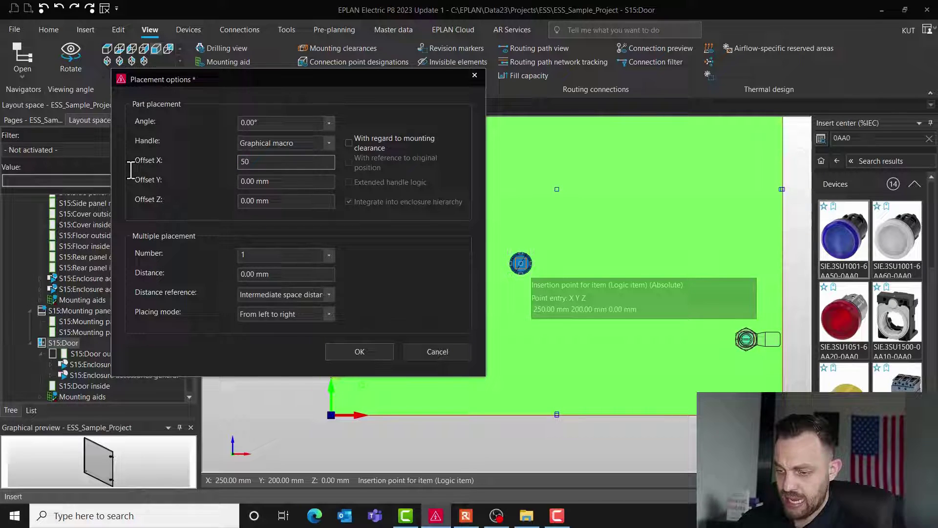
click(363, 348)
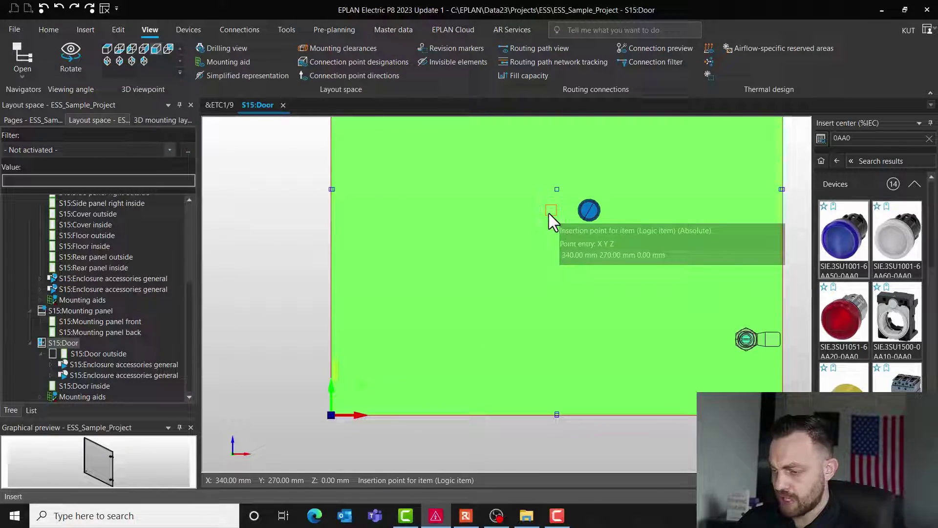
scroll(561, 191, up, 2)
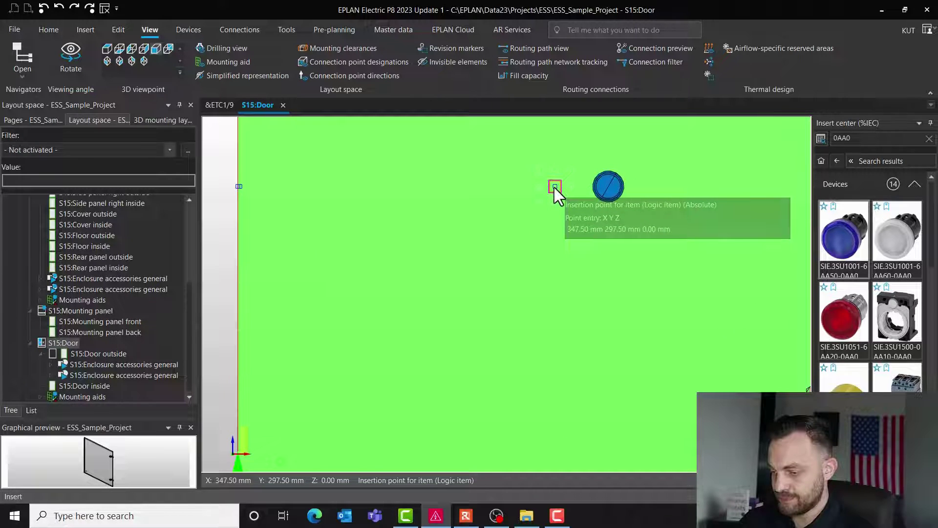
scroll(554, 196, down, 4)
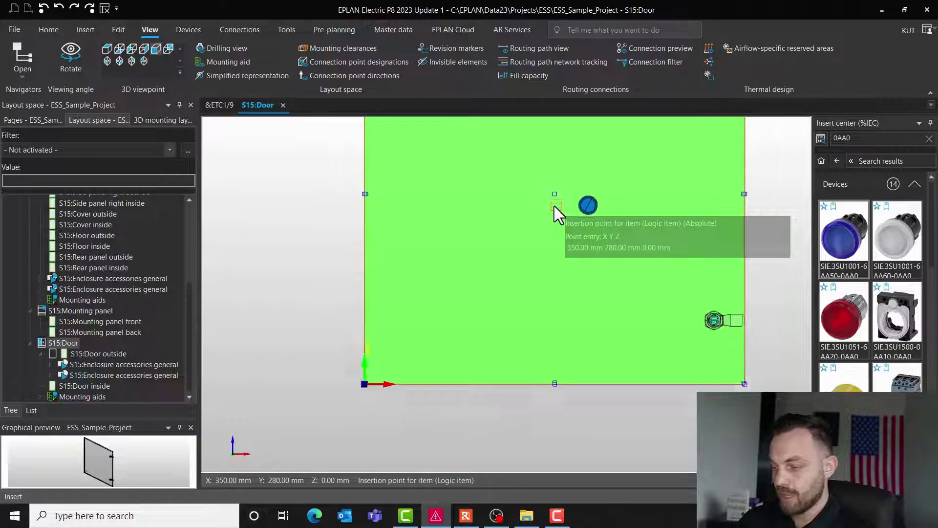
key(Escape)
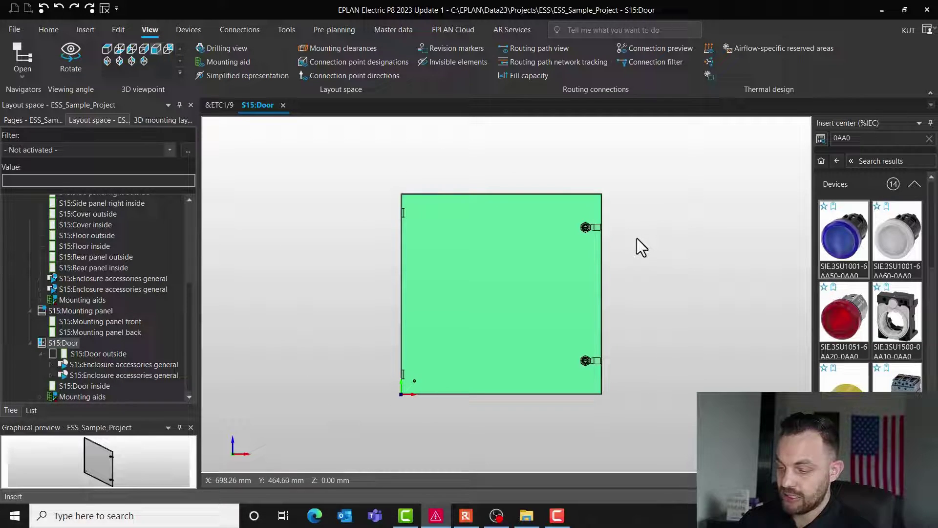
- Display the complete K1 enclosure in the layout space instead of only its door
scroll(93, 286, up, 4)
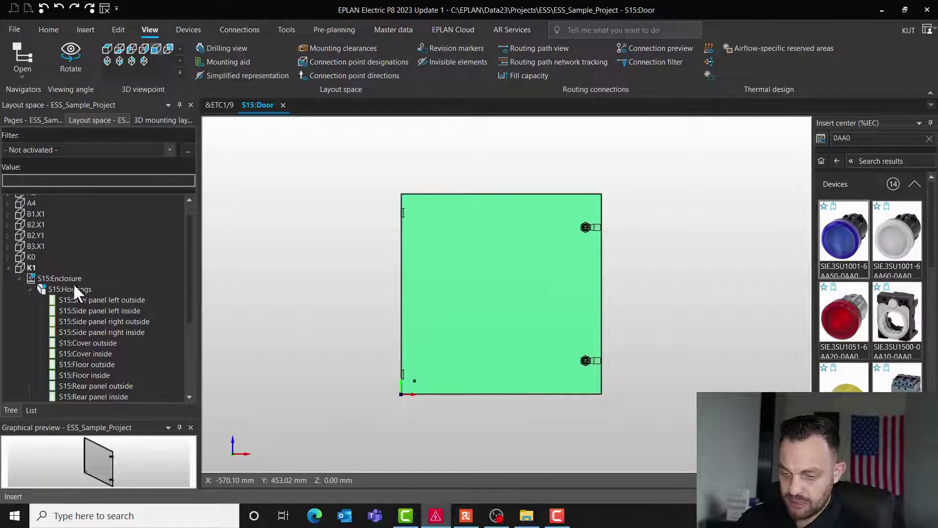
double_click(31, 267)
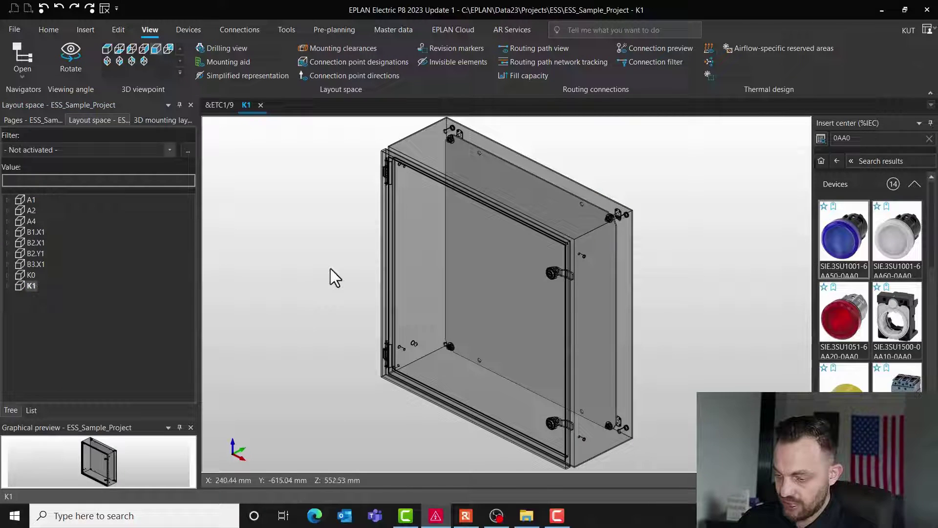
click(399, 385)
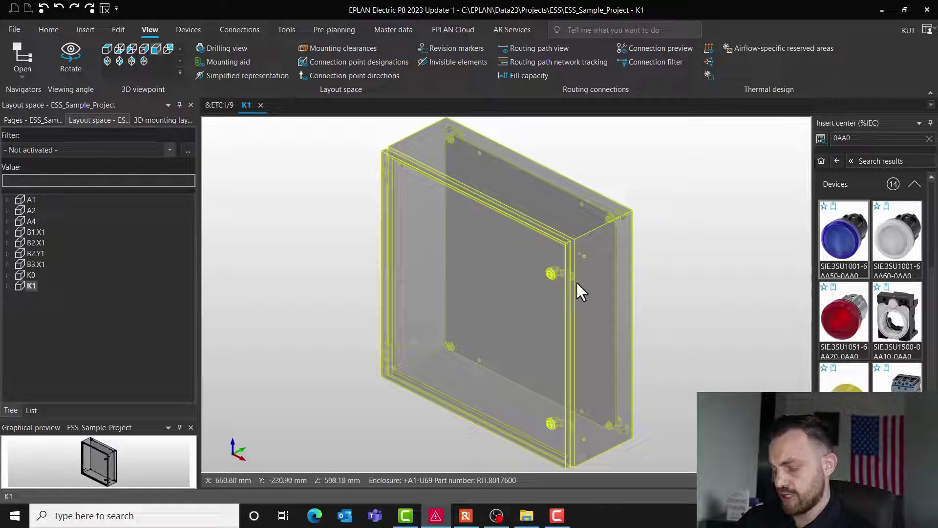
scroll(514, 277, down, 1)
middle_drag(508, 274, 495, 286)
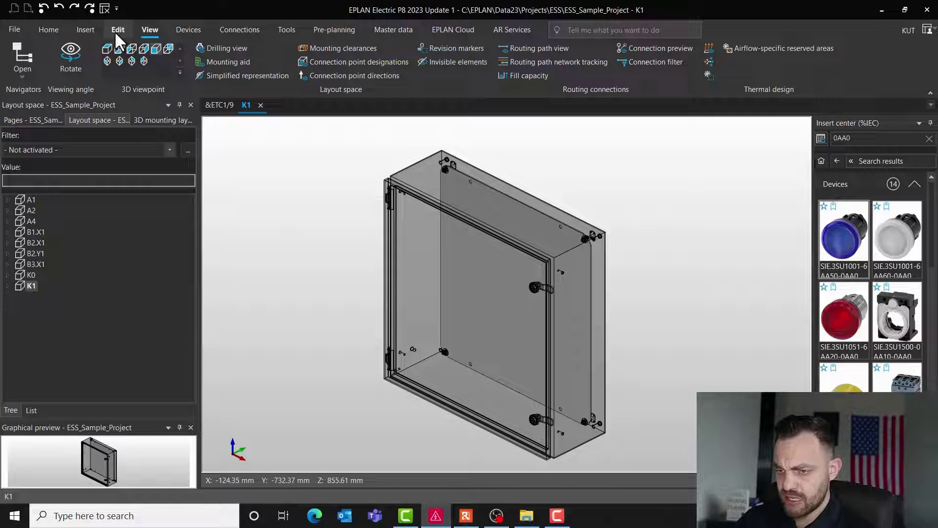
- Define a placement area by selecting a surface of the K1 enclosure and rotate it by 180°
click(92, 29)
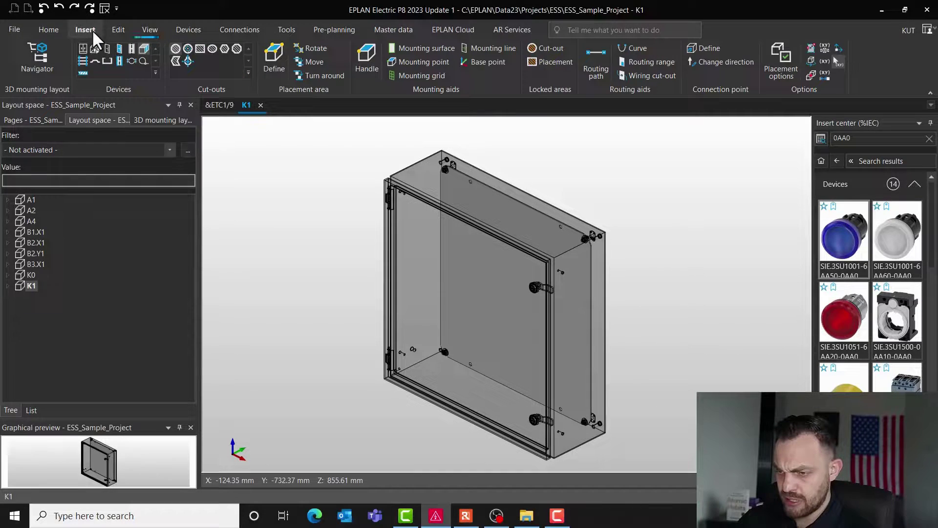
click(276, 55)
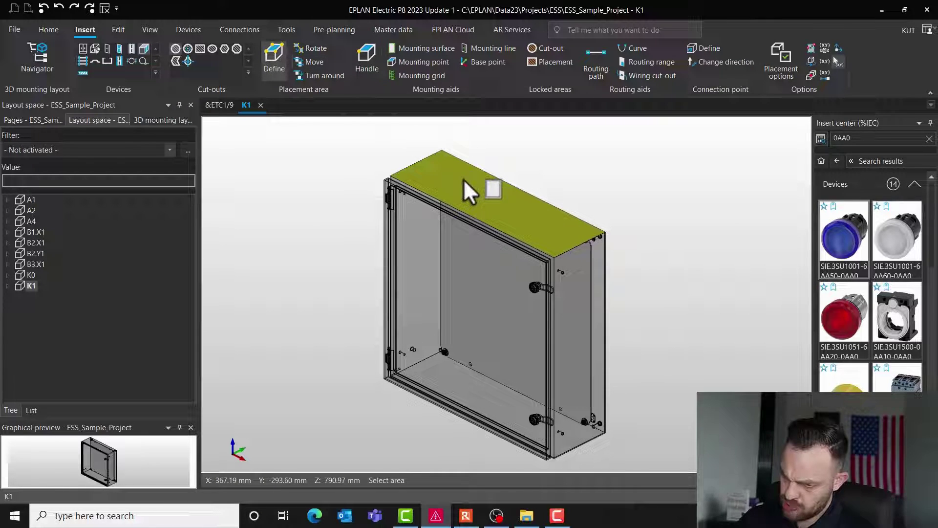
click(499, 206)
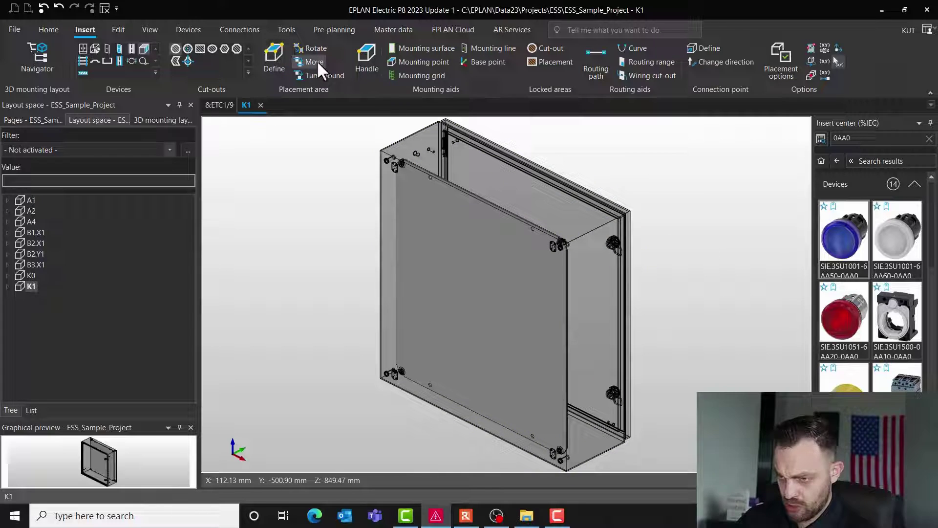
click(312, 50)
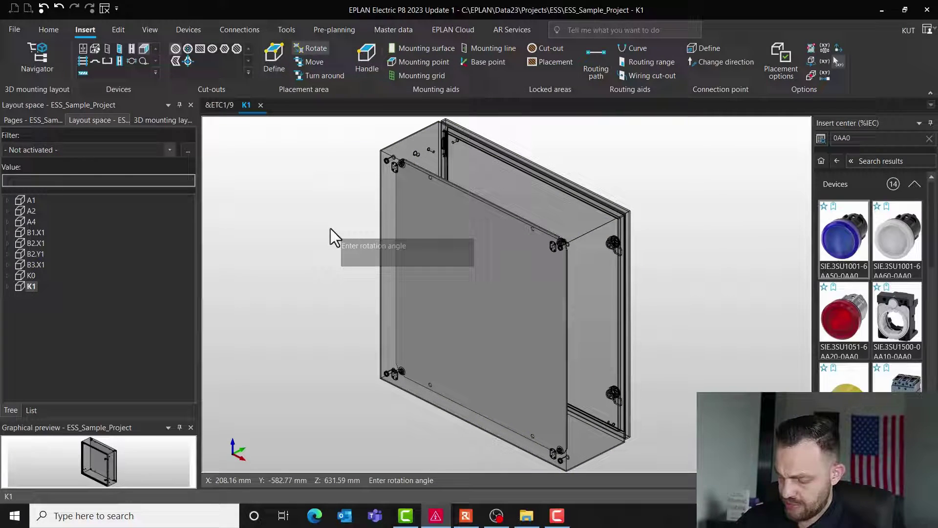
text(180)
key(Return)
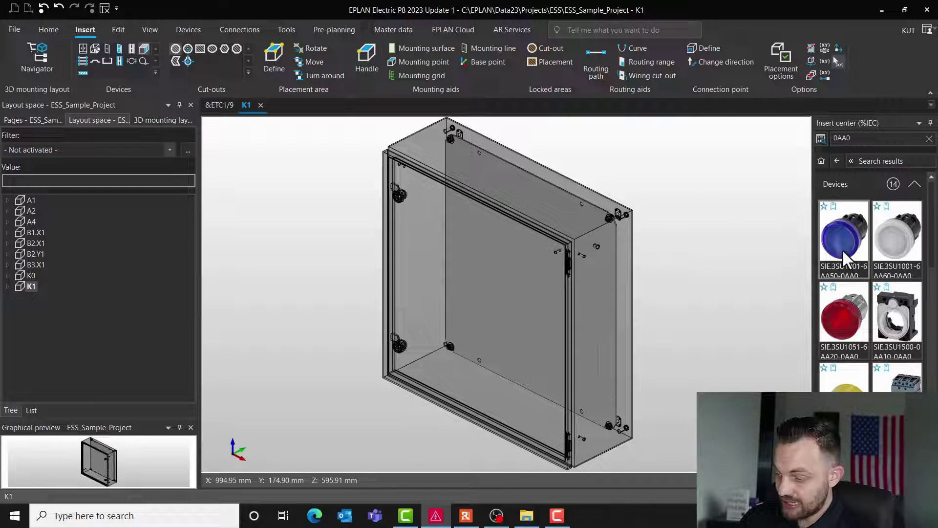
- Start inserting the blue pushbutton SIE.3SU1001-6AA50-0AA0 on the K1 enclosure door and set the 3D viewpoint to front
drag(847, 247, 504, 292)
scroll(505, 291, up, 2)
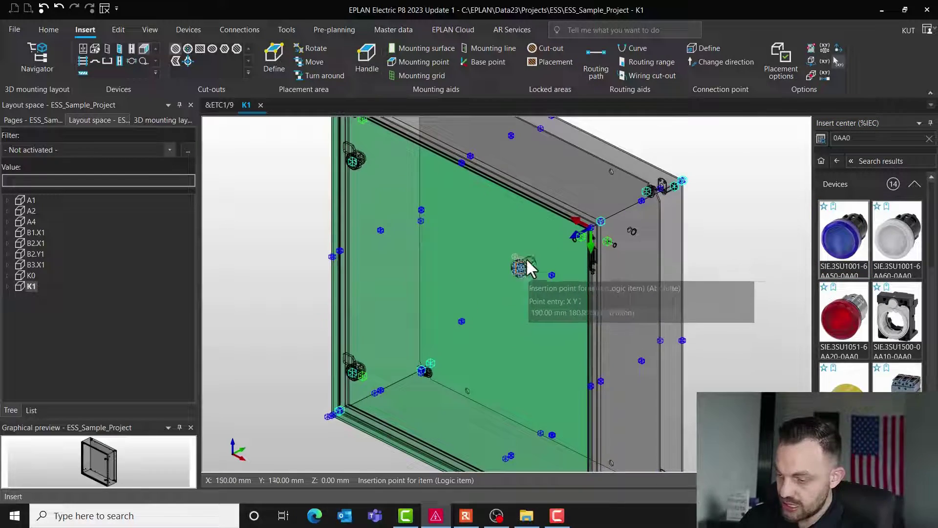
scroll(526, 257, down, 1)
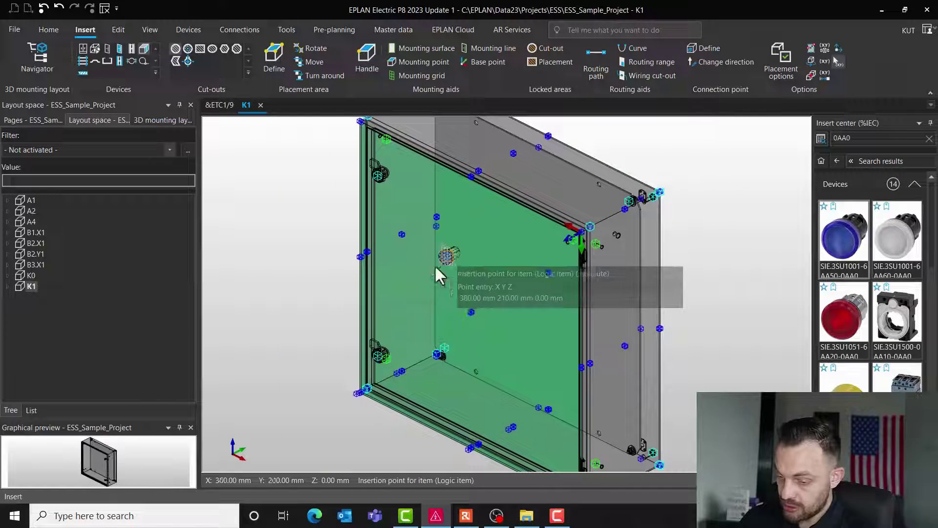
click(367, 389)
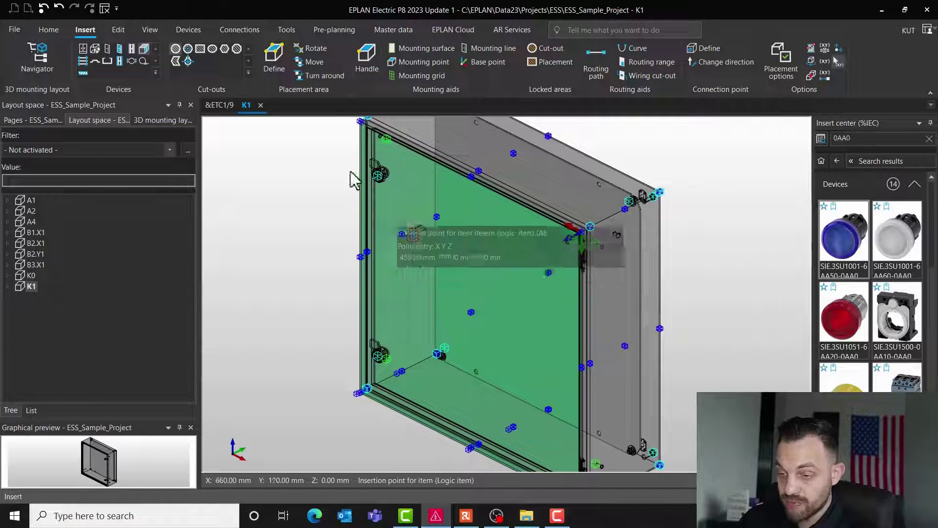
click(150, 29)
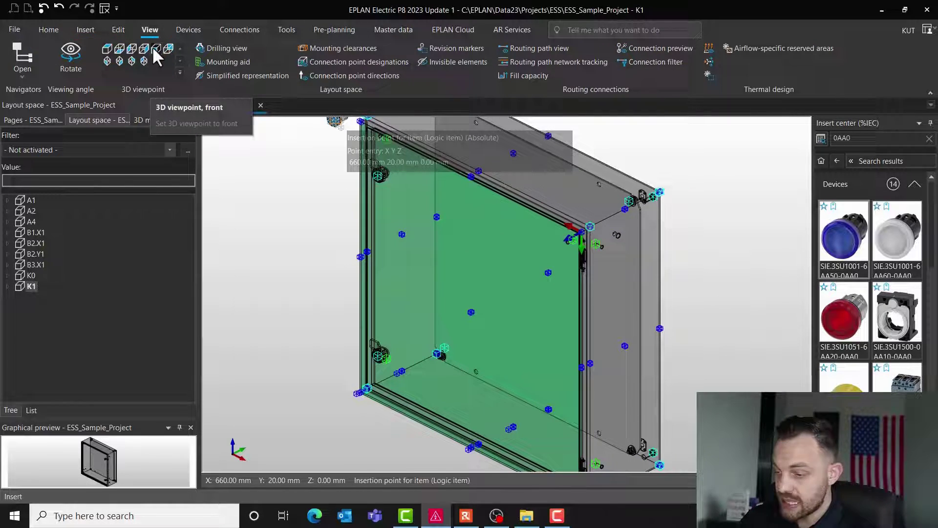
click(155, 48)
- Set the X offset in the pushbutton's placement options to 50 mm
right_click(508, 241)
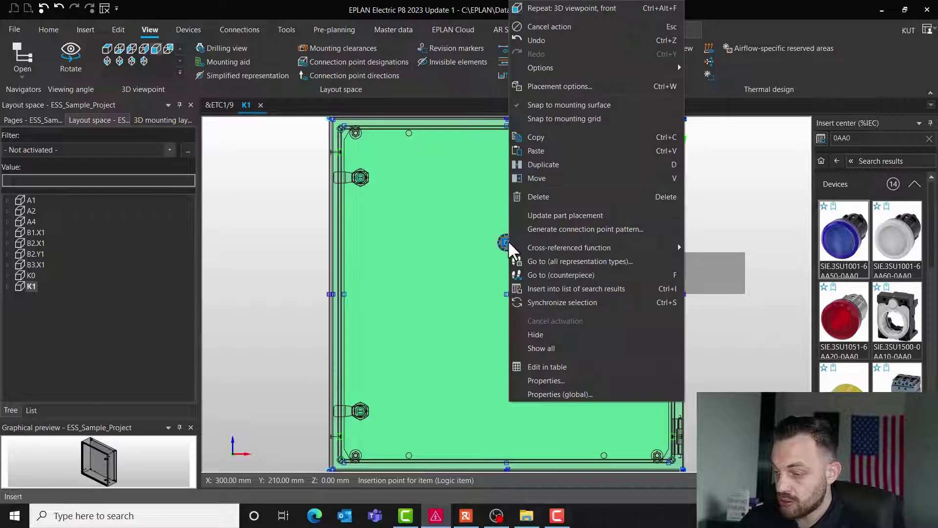
click(570, 88)
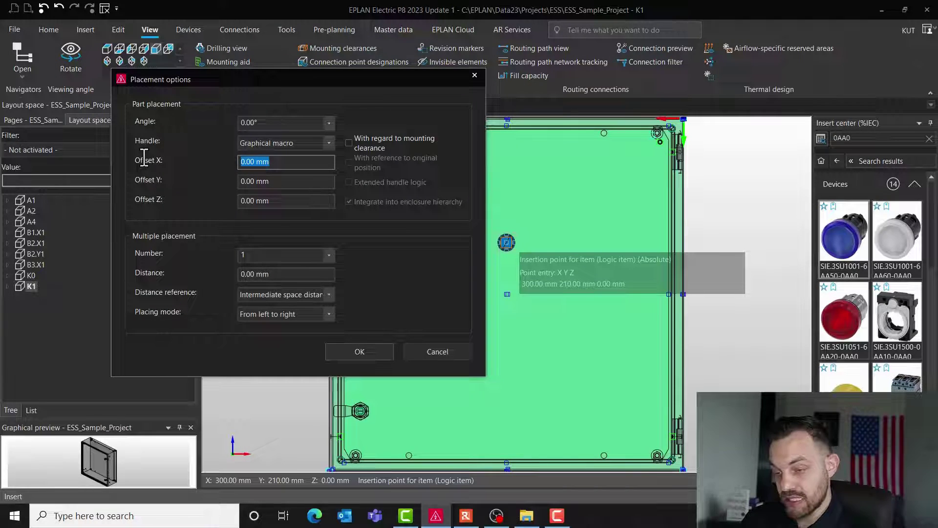
text(50)
click(360, 355)
- Examine how the pushbutton preview is offset from the insertion point at the door's middle, hinge-side corner and other positions
scroll(461, 302, up, 3)
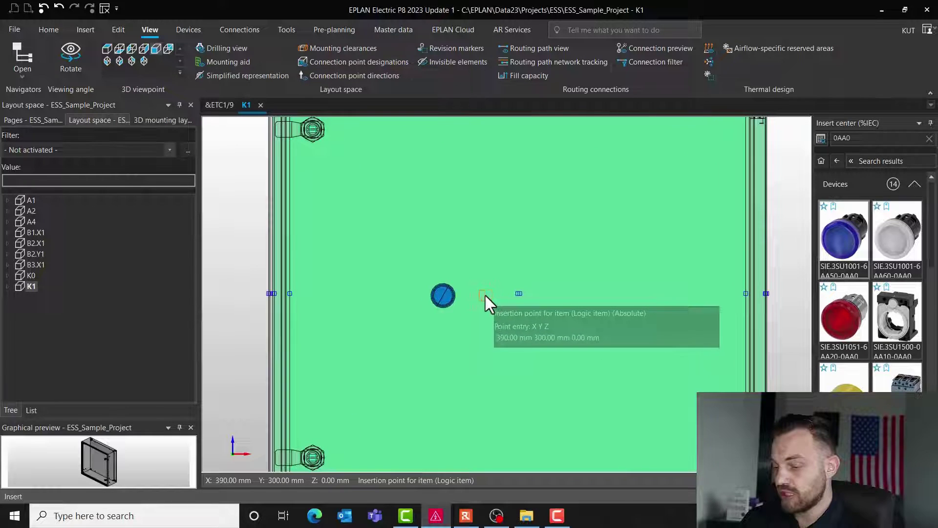
scroll(494, 296, down, 1)
scroll(532, 276, up, 3)
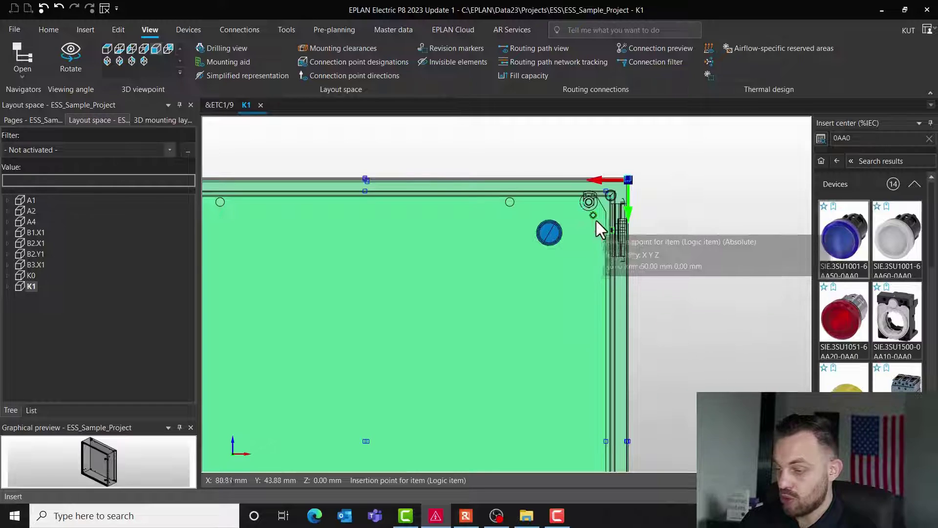
scroll(508, 255, down, 4)
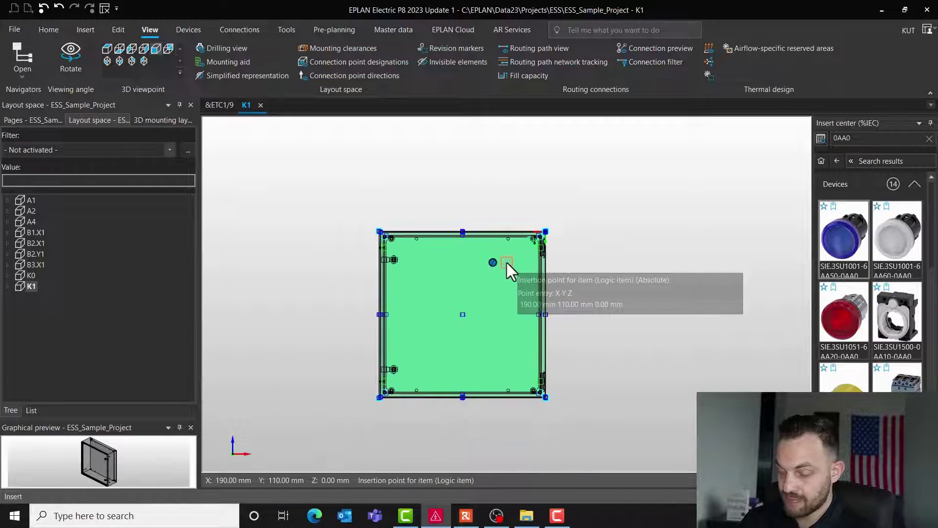
scroll(492, 288, up, 1)
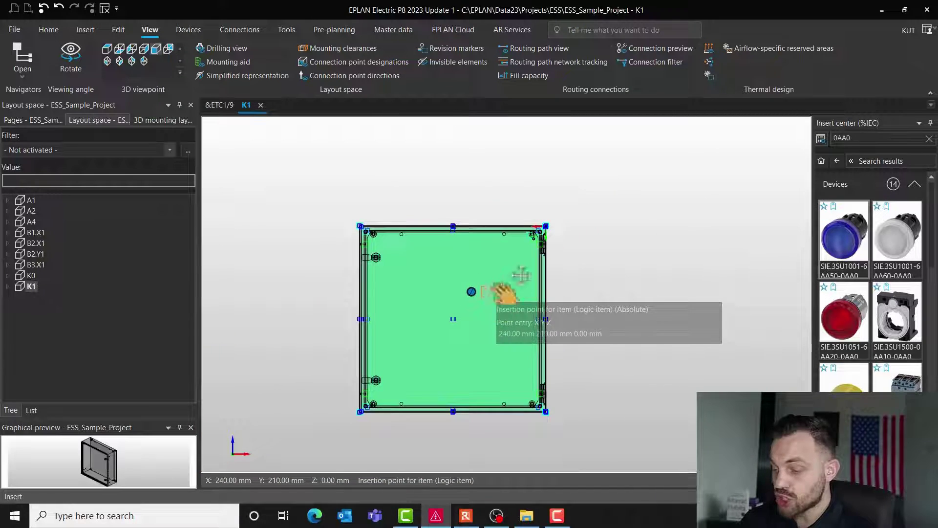
middle_drag(502, 300, 497, 251)
scroll(481, 276, up, 2)
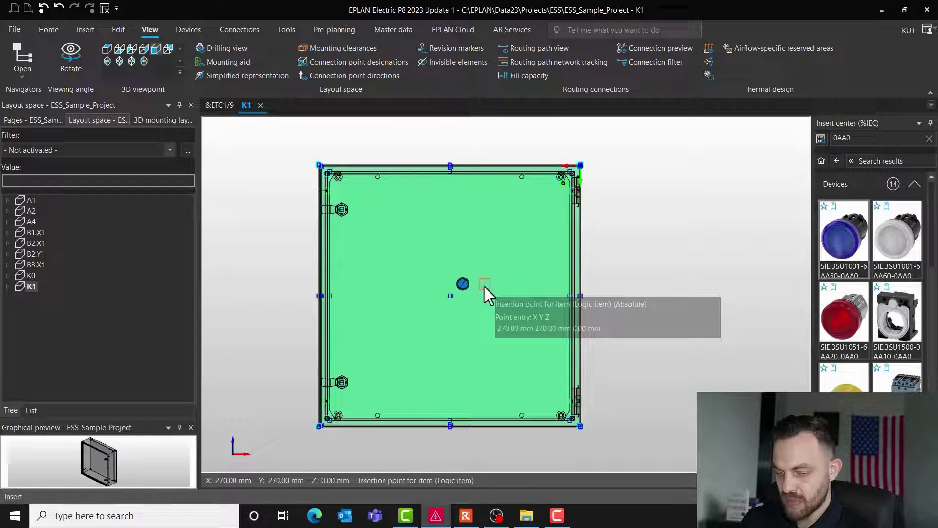
scroll(476, 289, down, 1)
middle_drag(476, 289, 485, 264)
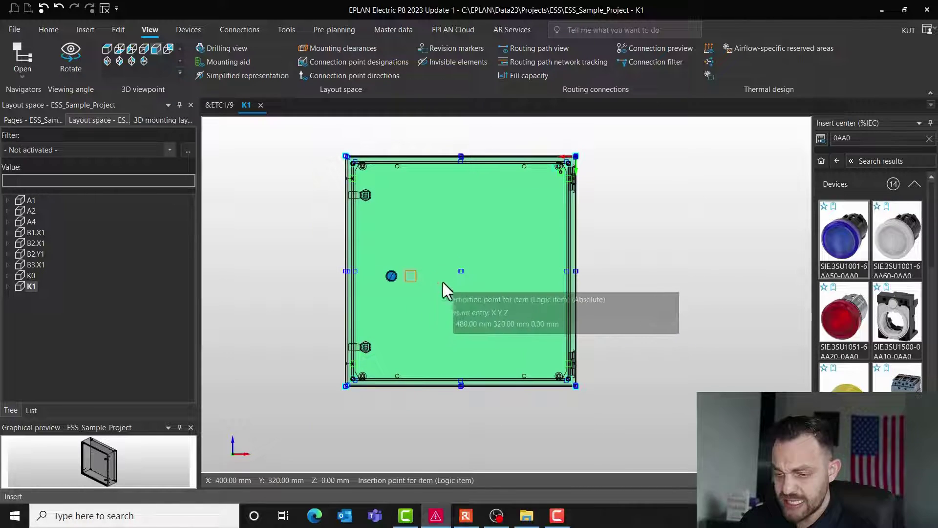
- Adjust the X-axis of K1's S15:Door outside mounting surface, setting the direction's starting point at the enclosure front's lower-left corner
click(7, 285)
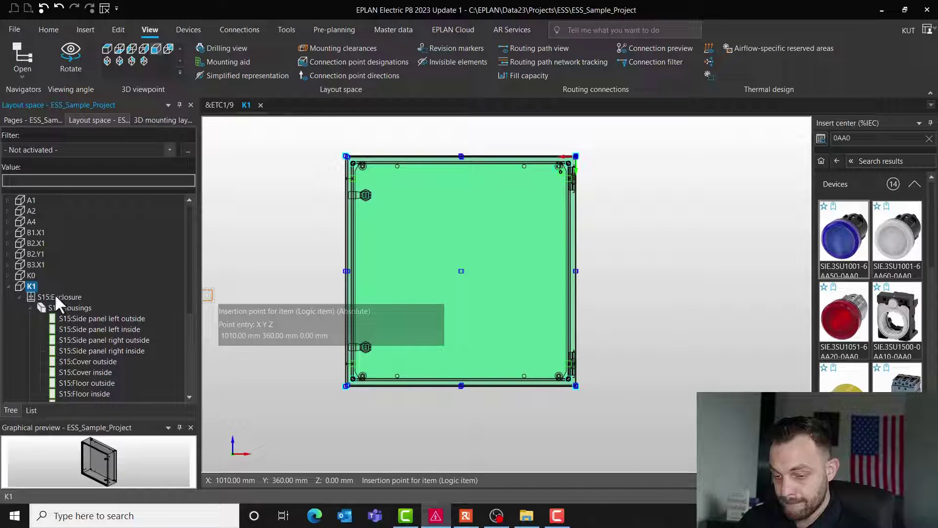
scroll(52, 295, down, 5)
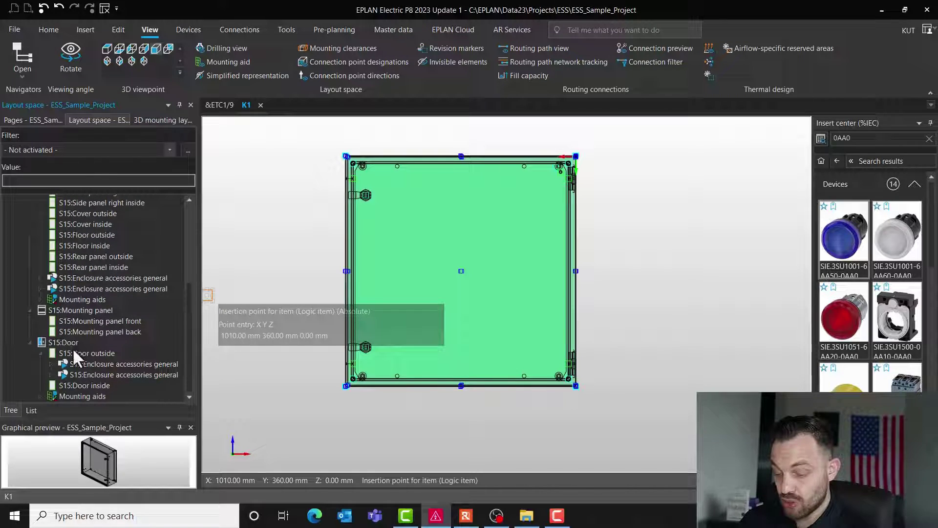
click(77, 352)
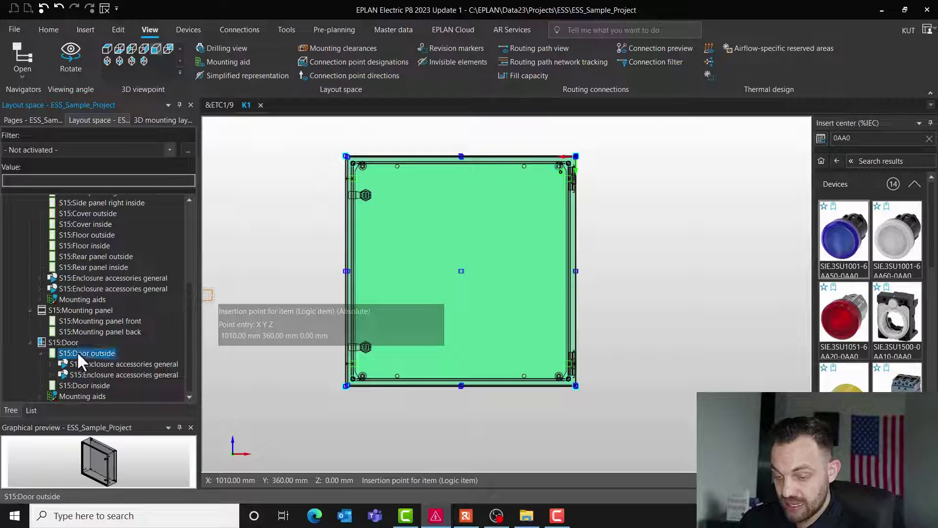
right_click(77, 351)
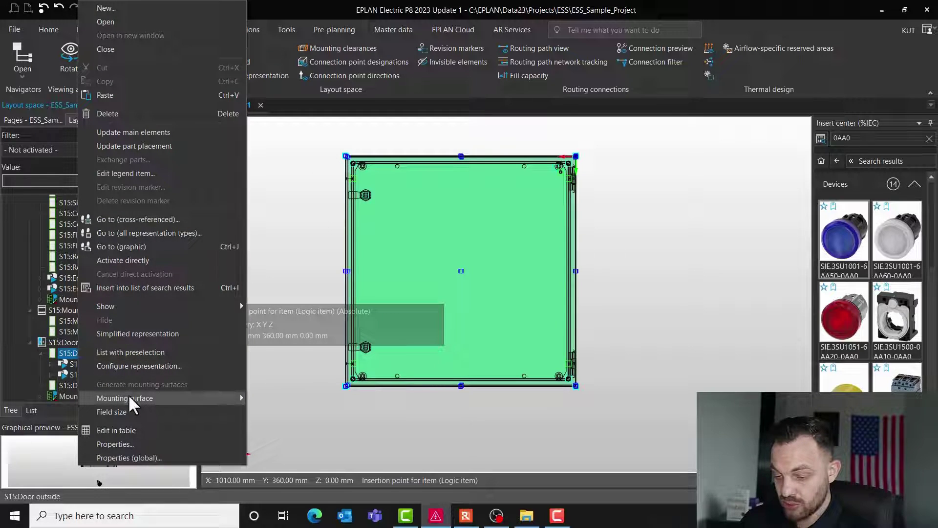
mouse_move(130, 397)
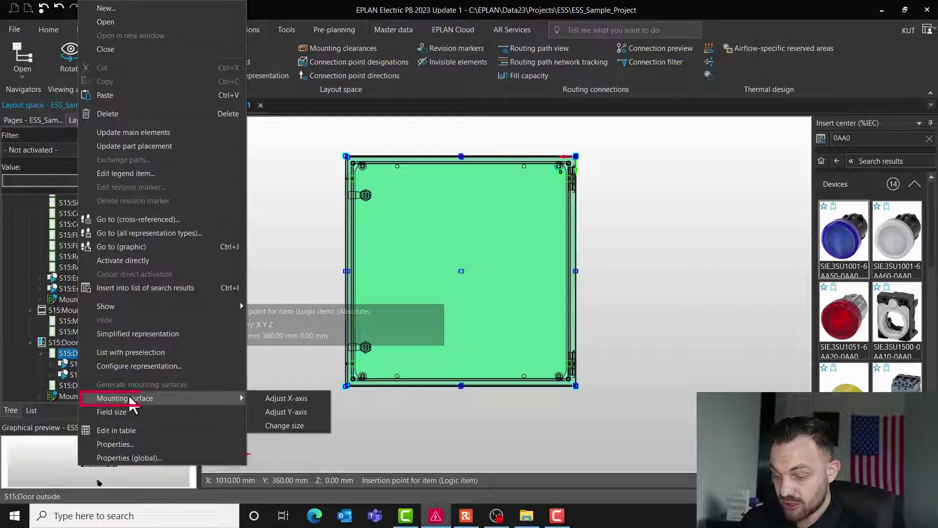
click(285, 401)
scroll(357, 406, up, 2)
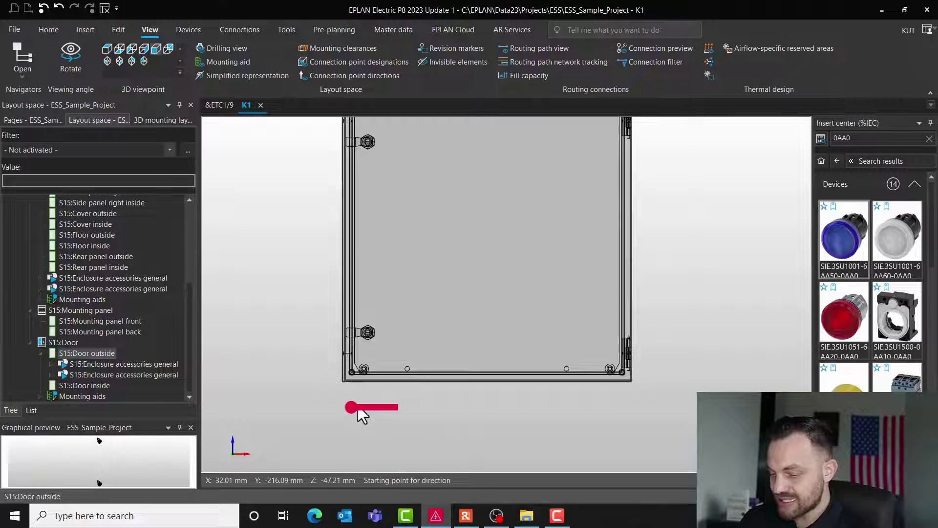
middle_drag(381, 403, 365, 422)
scroll(361, 423, up, 3)
scroll(284, 405, up, 5)
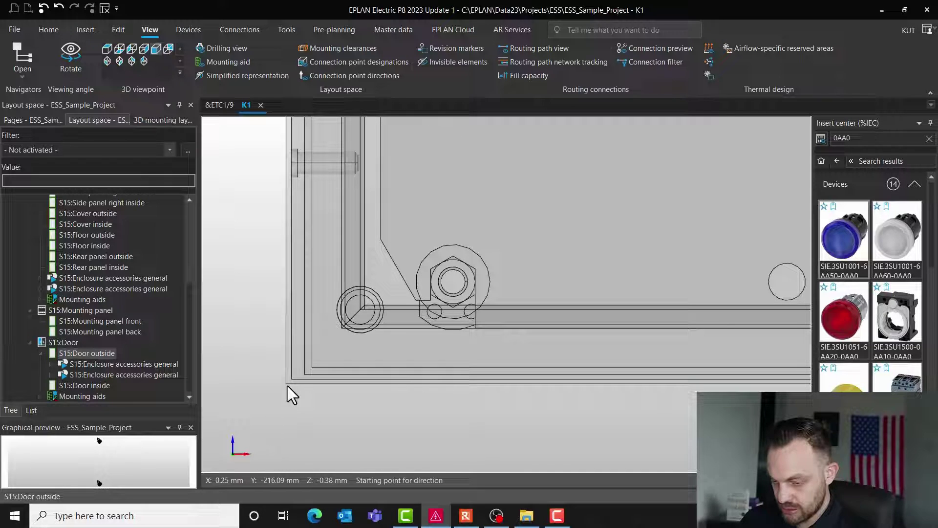
click(287, 383)
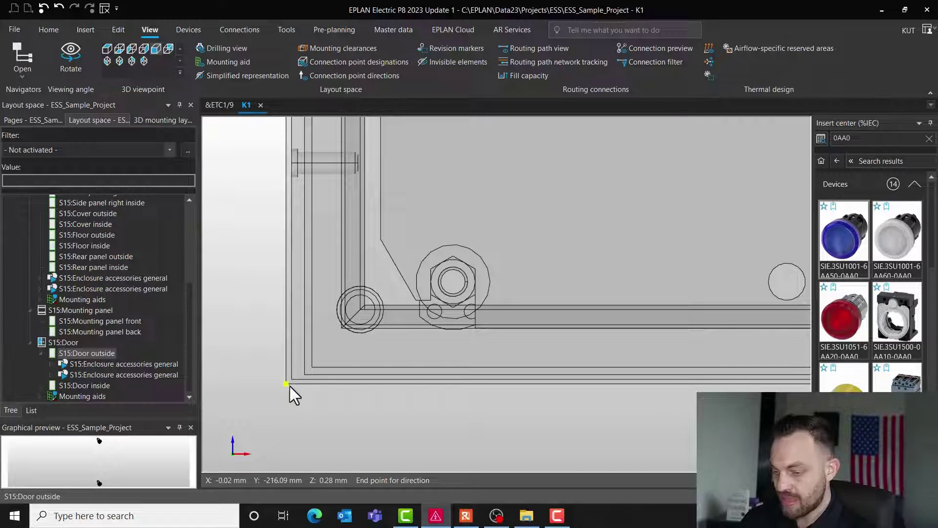
- Set the end point of the X-axis direction at the enclosure front's lower-right corner
scroll(403, 411, down, 4)
scroll(432, 341, down, 3)
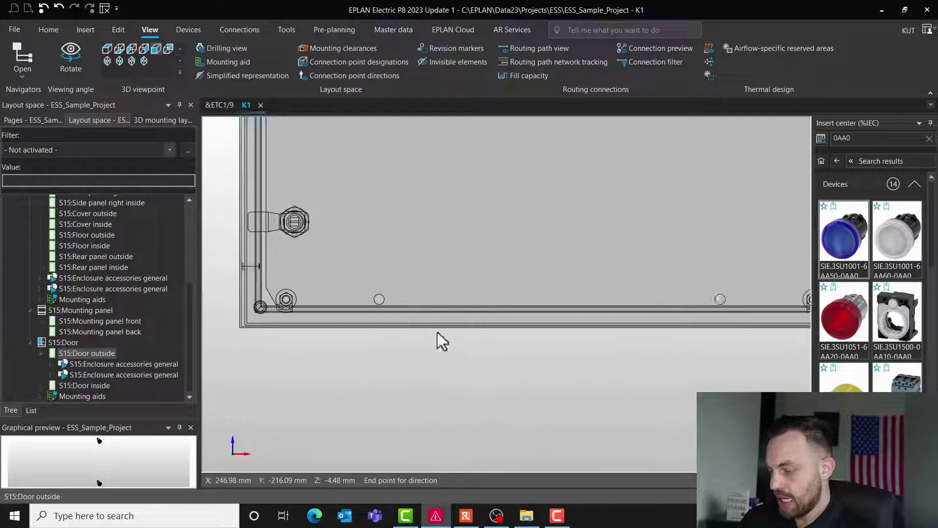
scroll(728, 323, up, 4)
scroll(681, 337, up, 4)
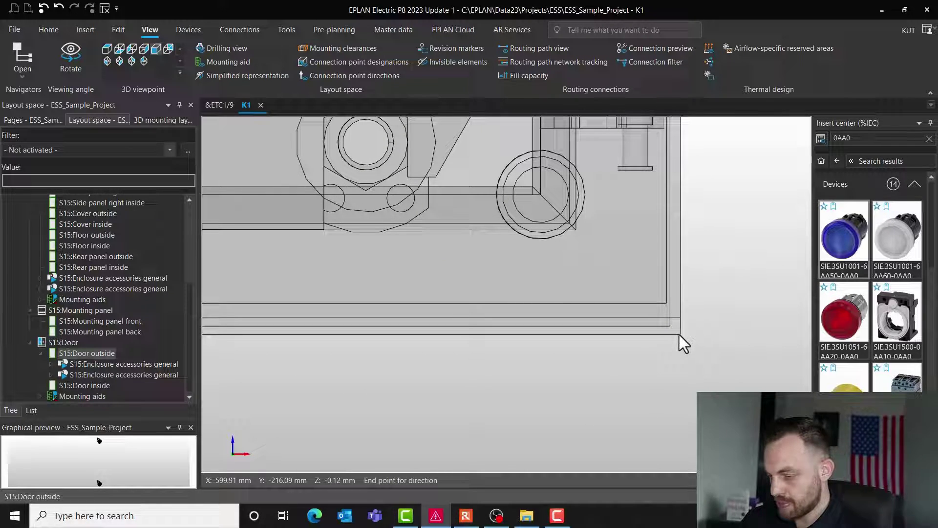
click(678, 333)
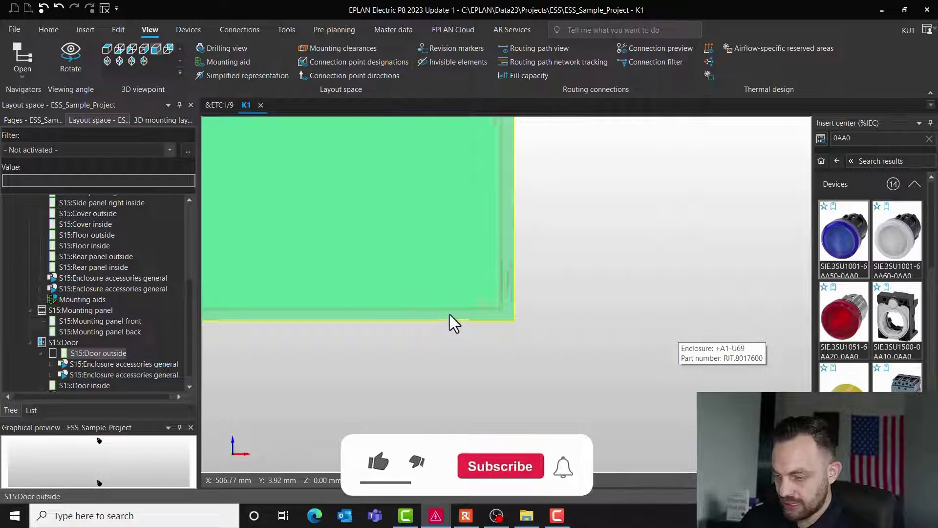
- Examine the origin and axis directions of the door's outside mounting surface across the whole enclosure front
scroll(449, 320, down, 5)
scroll(425, 325, up, 4)
middle_drag(439, 274, 421, 325)
scroll(413, 286, down, 1)
scroll(562, 218, down, 1)
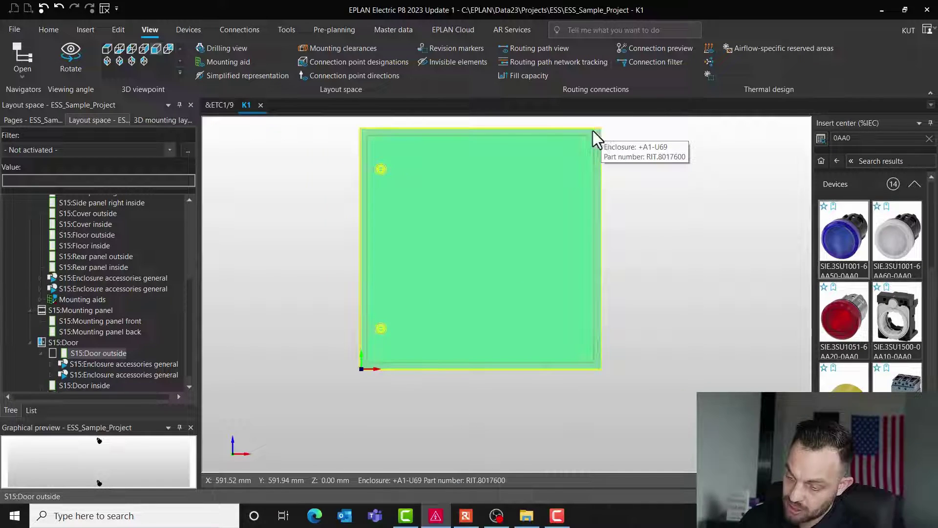
scroll(379, 382, up, 4)
middle_drag(377, 371, 377, 430)
scroll(321, 321, down, 3)
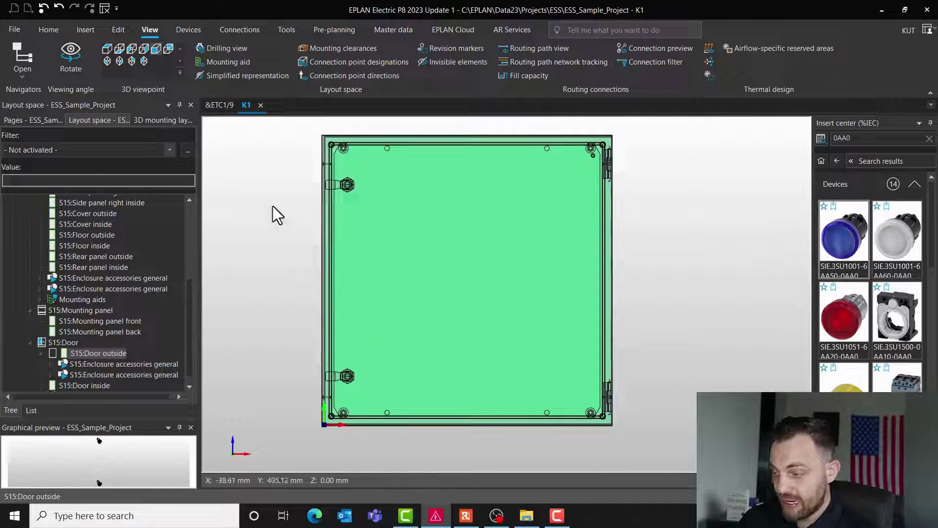
- Start inserting the blue pushbutton SIE.3SU1001-6AA50-0AA0 on the K1 door with an X offset of 50 mm in its placement options
drag(861, 243, 494, 234)
scroll(493, 234, up, 1)
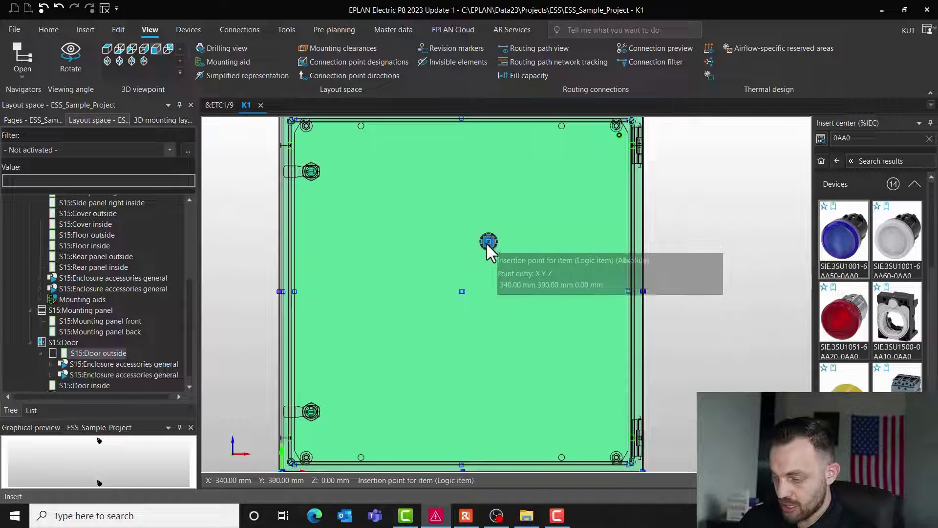
right_click(477, 261)
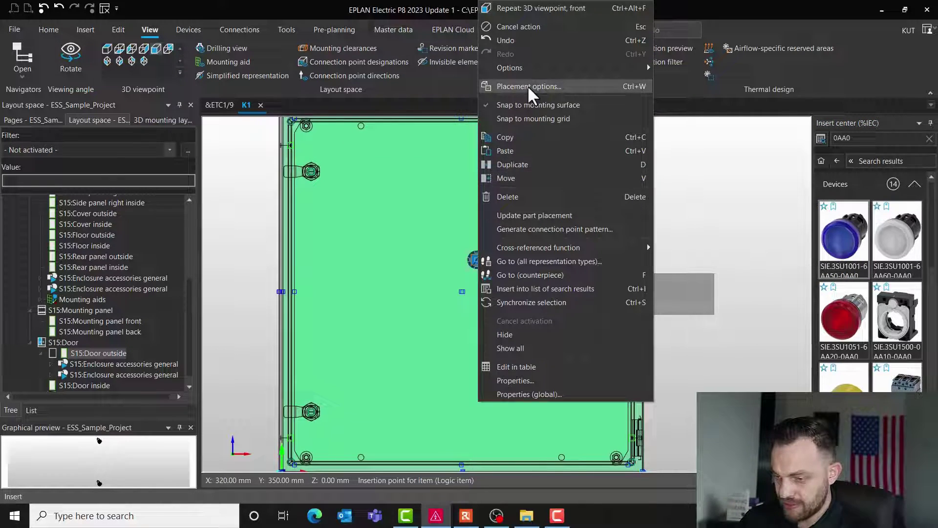
click(527, 86)
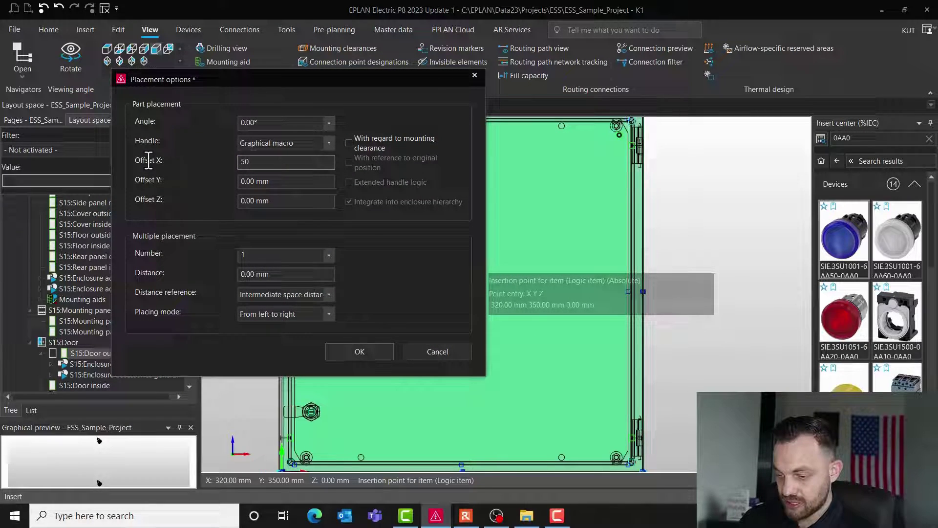
text(50)
click(359, 351)
scroll(414, 309, up, 1)
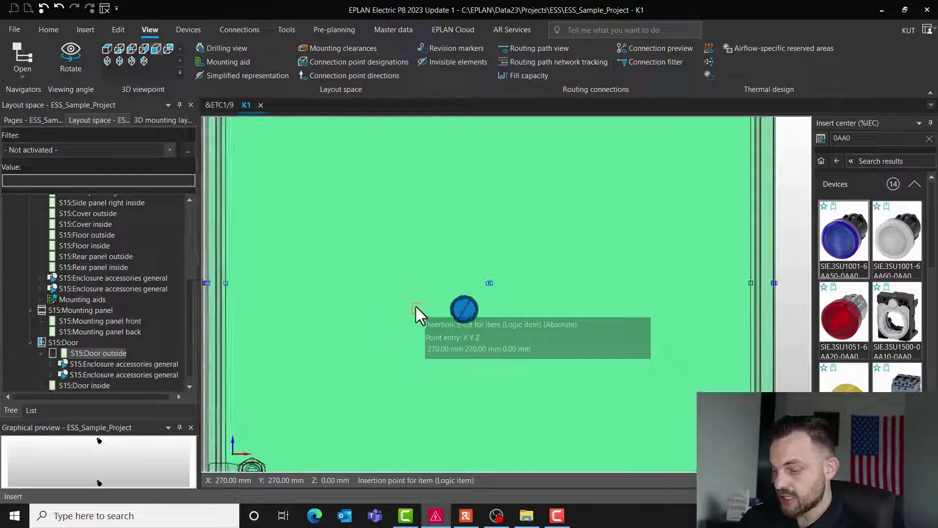